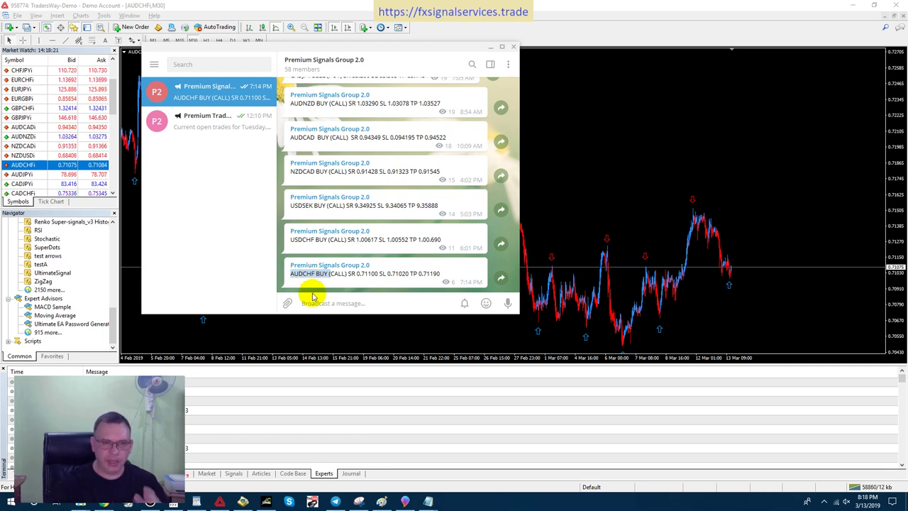
Bring the MetaTrader AUDCHF 30-minute chart in front of the Telegram signals window
left_click(361, 342)
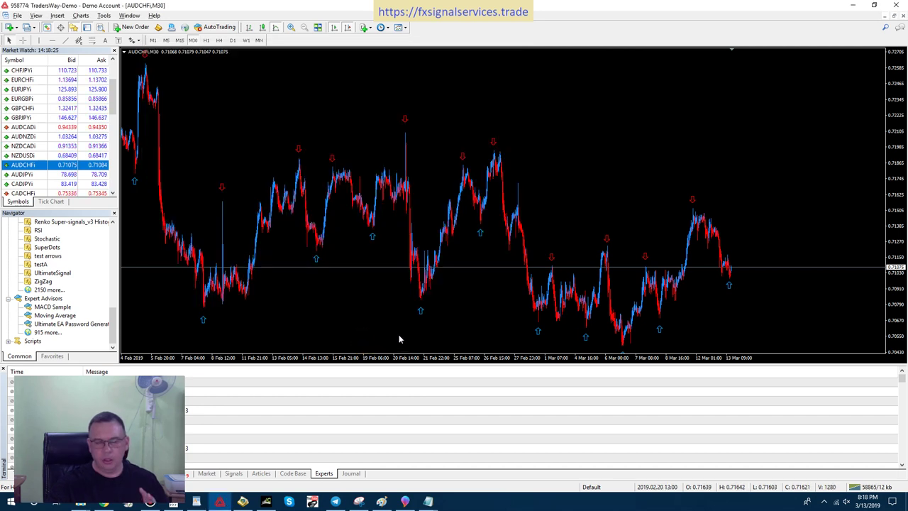
Move the AUDCHF chart through H1 to the H4 timeframe, nudging the price scale
left_click(206, 39)
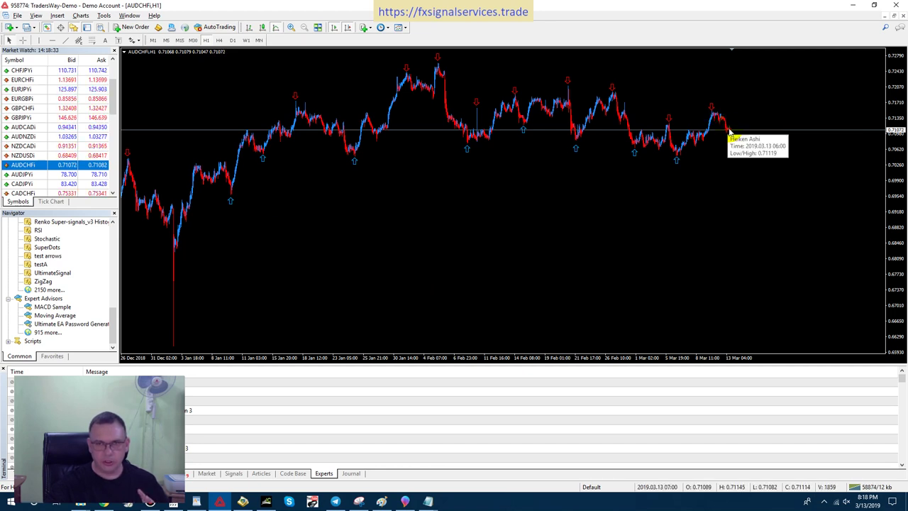
left_click(219, 40)
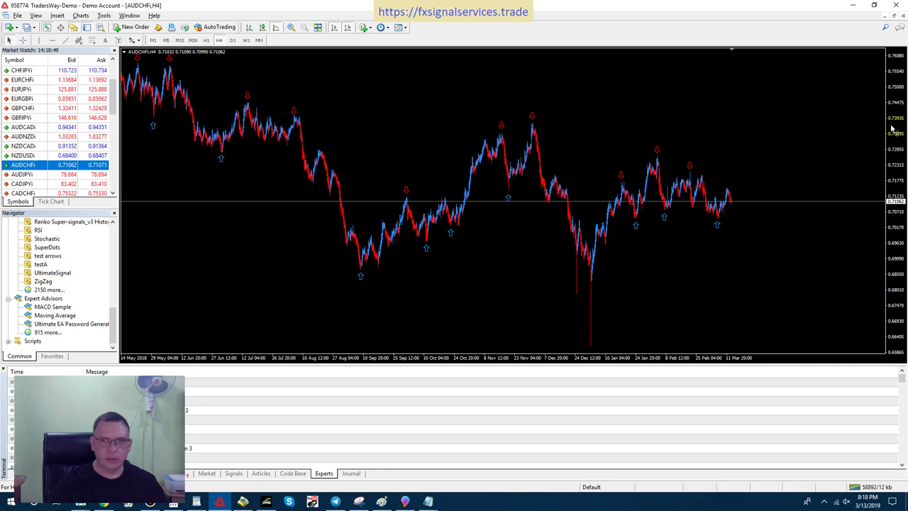
left_click_drag(895, 127, 896, 135)
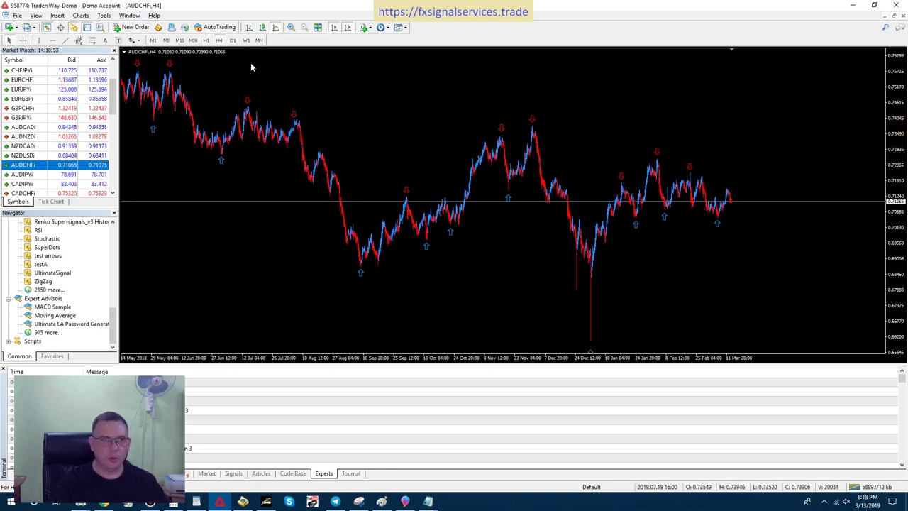
left_click(232, 40)
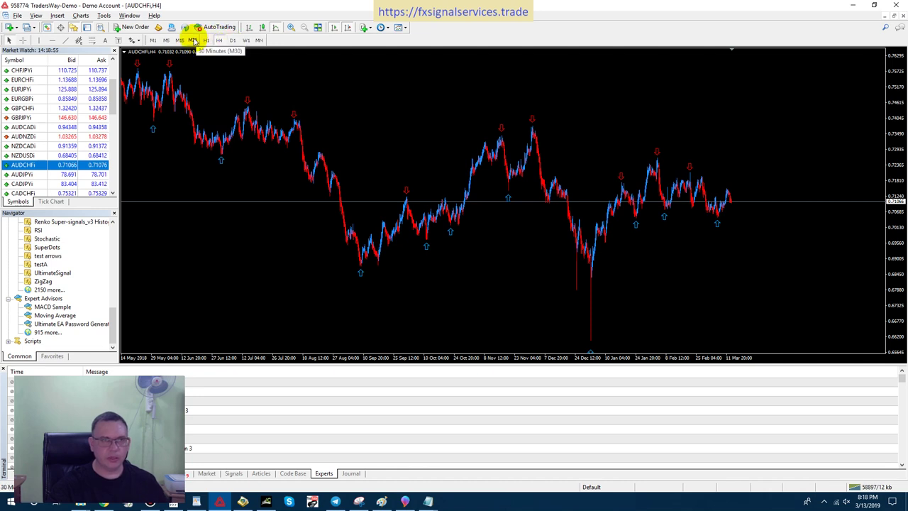
Return AUDCHF to M30, rescale the price axis, and zoom in on the 4–13 March bars
left_click(193, 41)
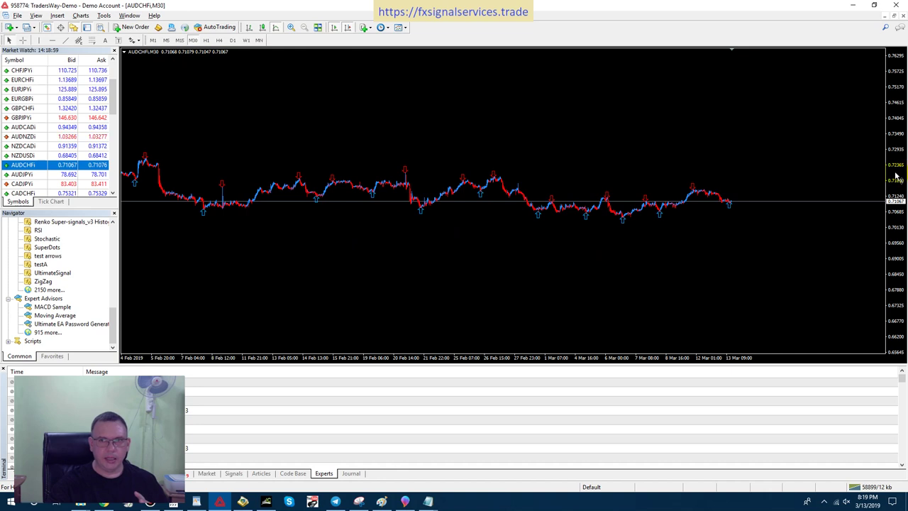
left_click_drag(901, 177, 902, 82)
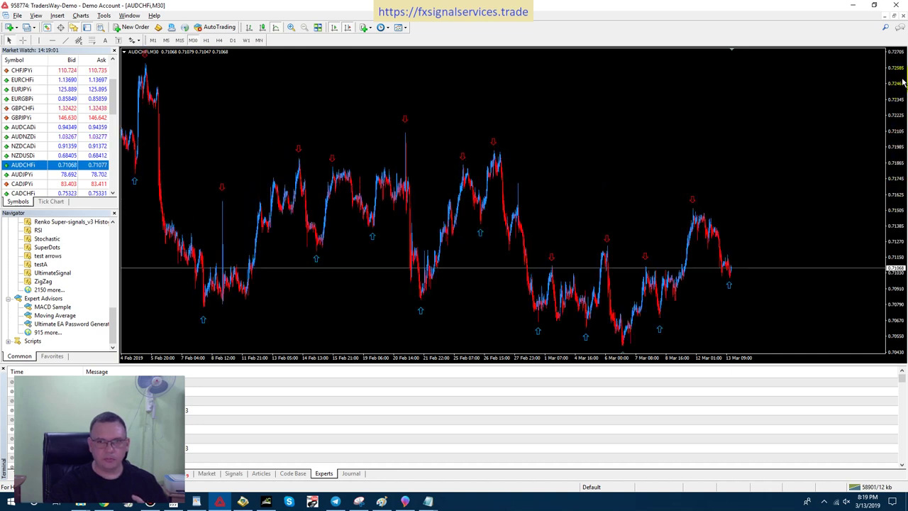
left_click_drag(902, 117, 903, 131)
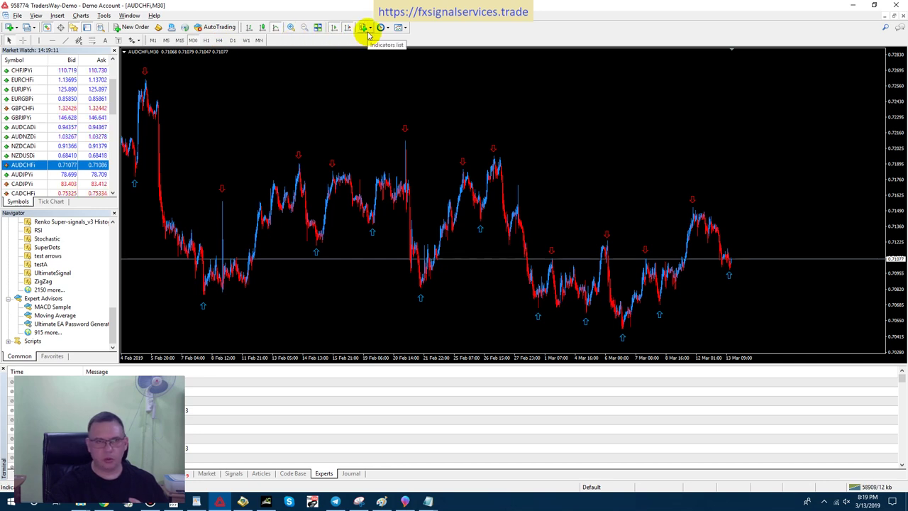
left_click(291, 27)
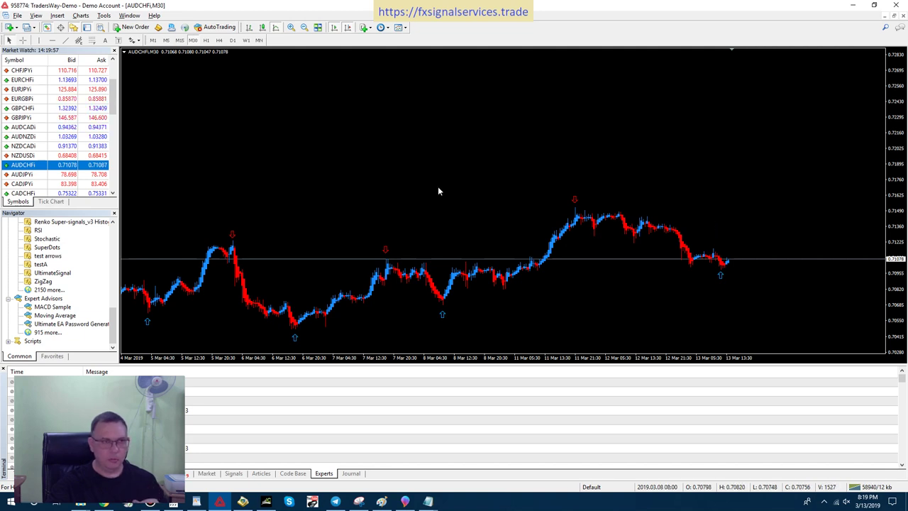
left_click(22, 40)
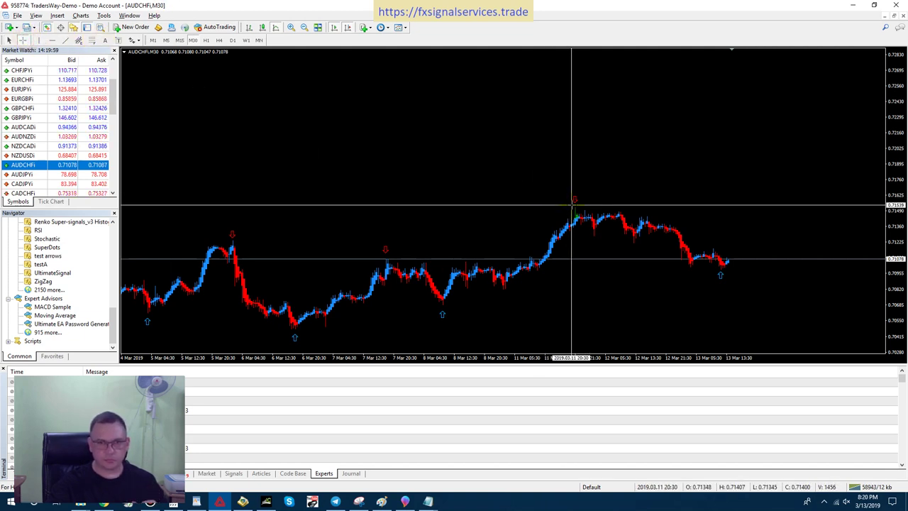
left_click_drag(575, 206, 608, 262)
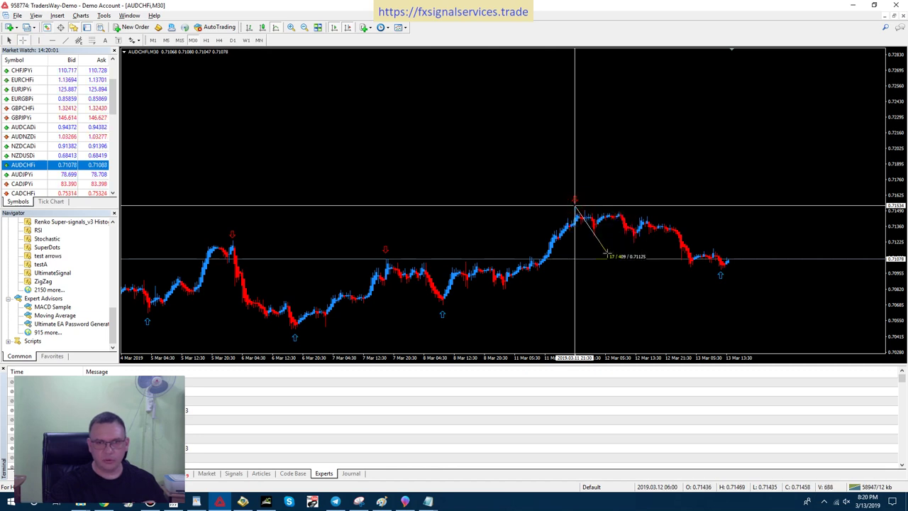
left_click_drag(608, 261, 608, 263)
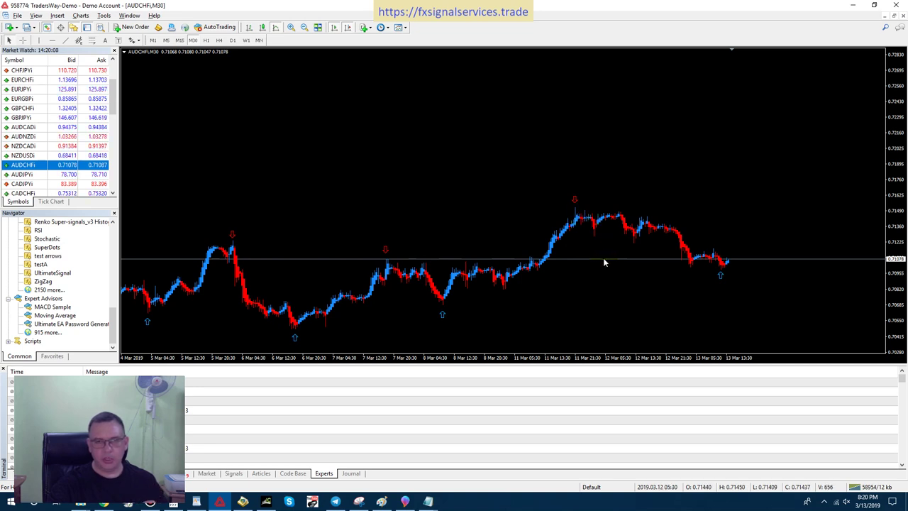
left_click(22, 41)
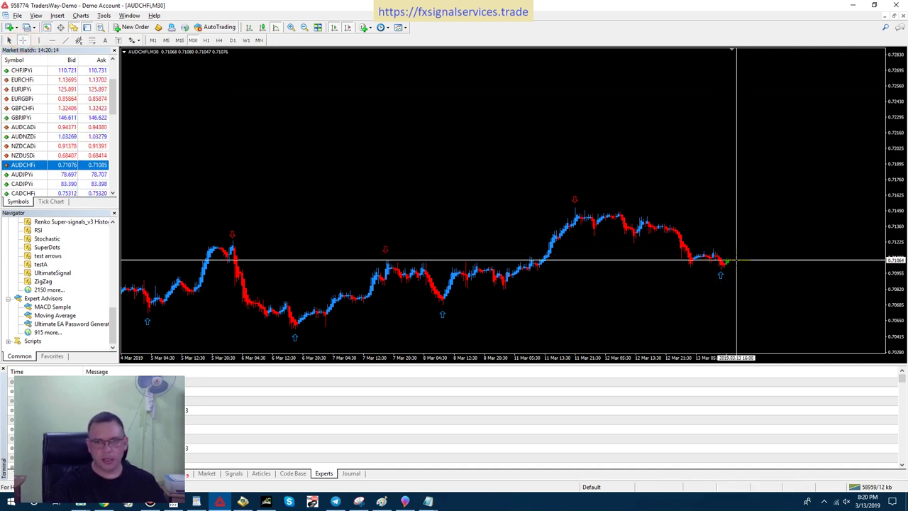
left_click_drag(737, 261, 750, 237)
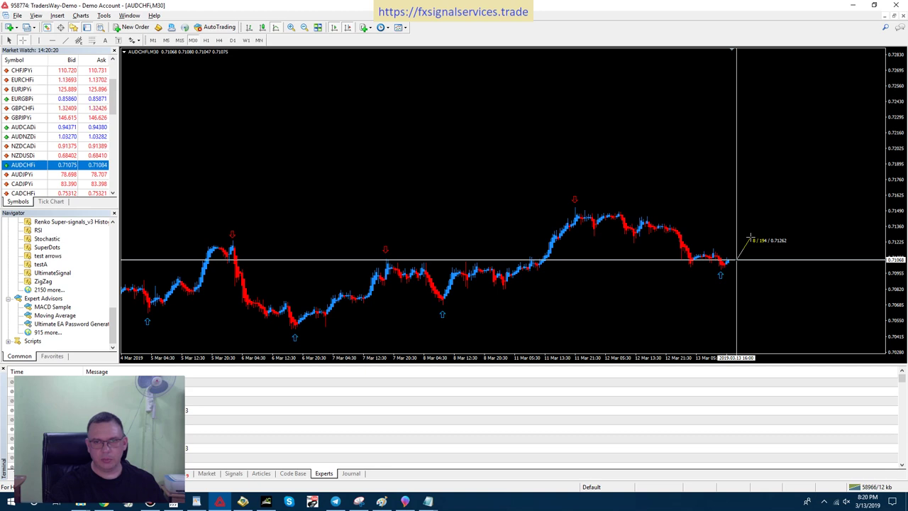
left_click(750, 237)
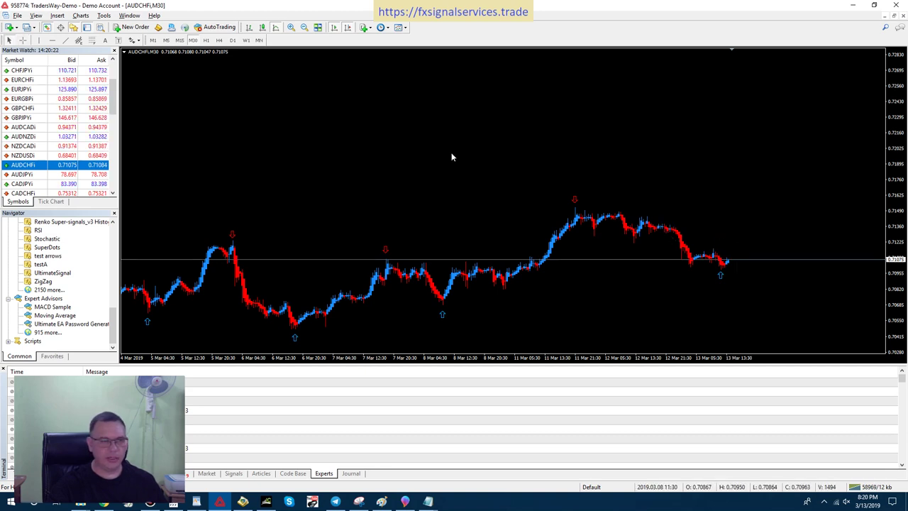
Buy 0.01 lot of AUDCHF at market with a 0.71250 take-profit
left_click(115, 30)
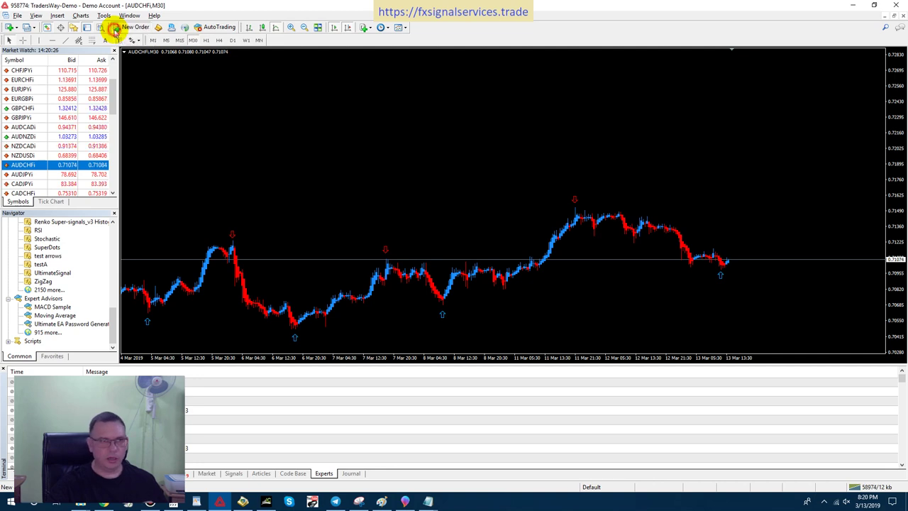
left_click(307, 95)
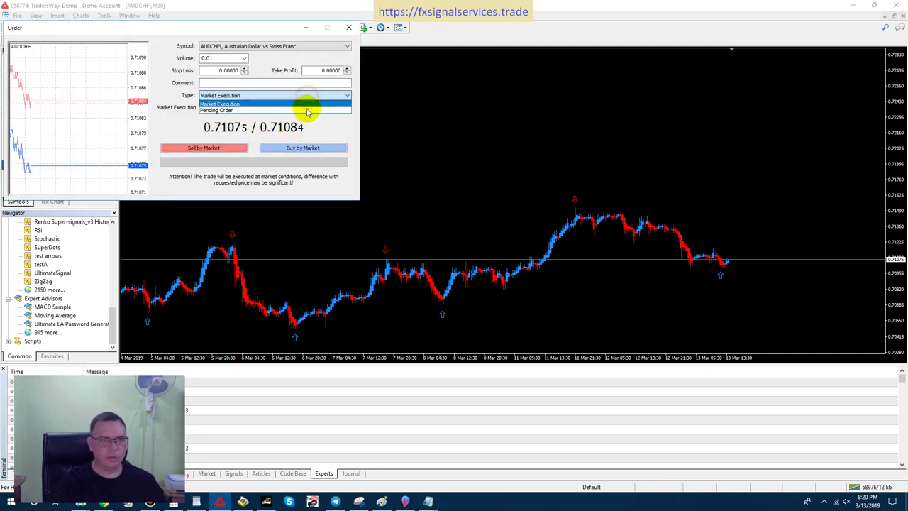
left_click(305, 109)
left_click(303, 102)
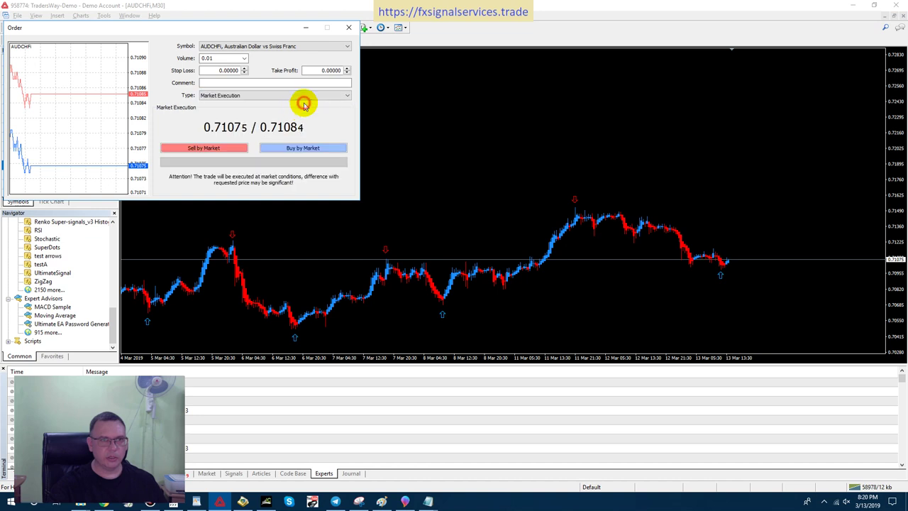
double_click(329, 70)
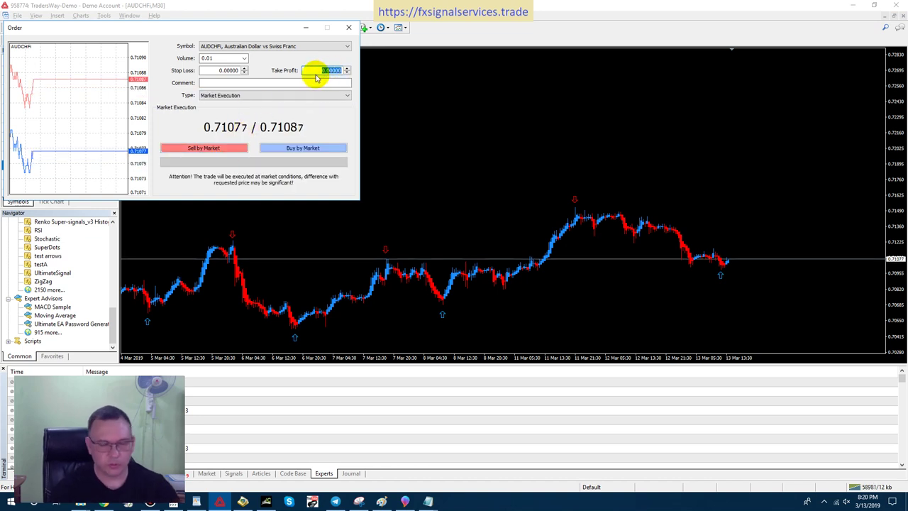
left_click(317, 75)
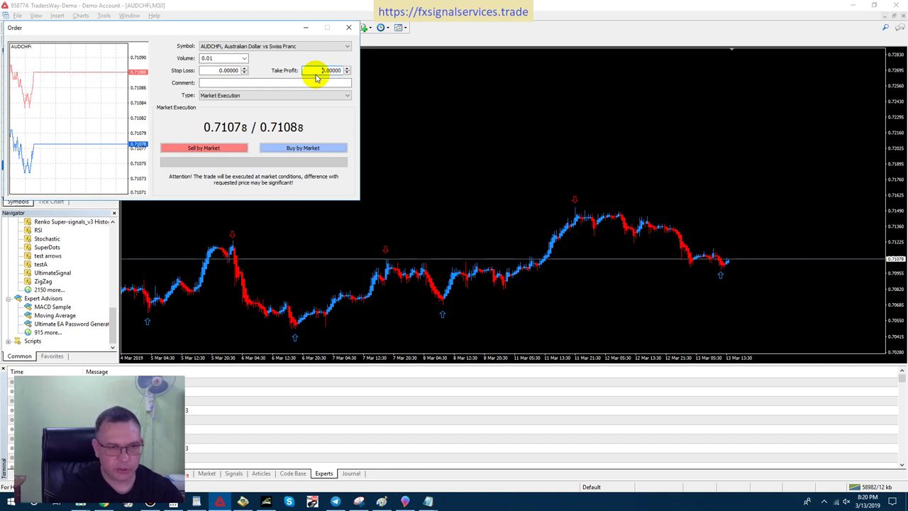
type("71250")
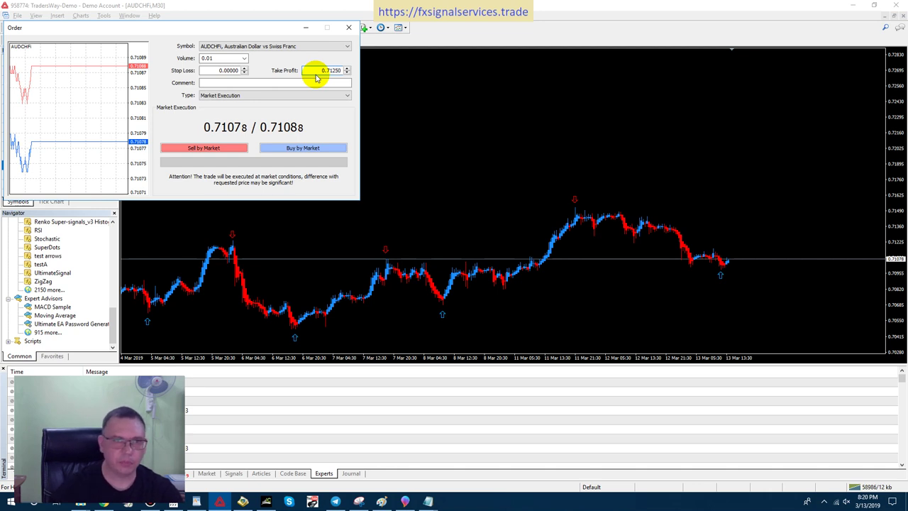
left_click(296, 147)
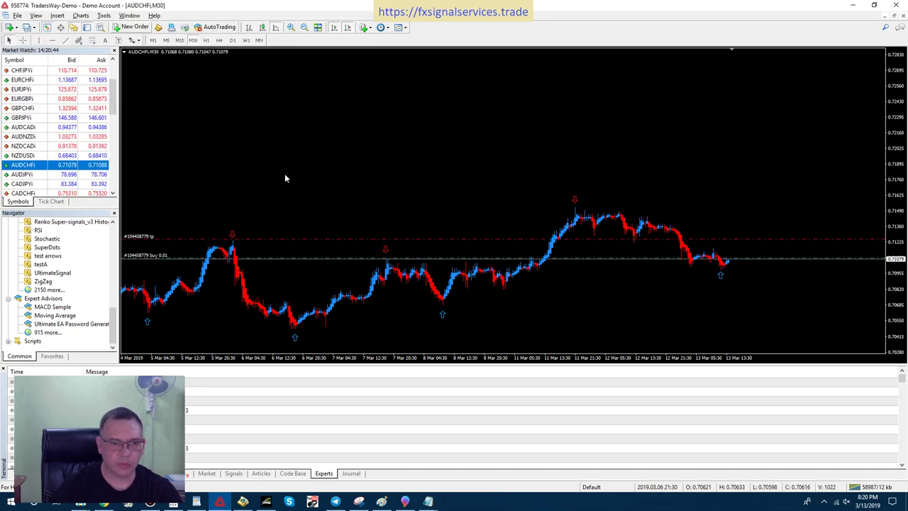
Show the Trade list with the open AUDCHF buy and the GBPNZD sell-limit order
left_click(11, 474)
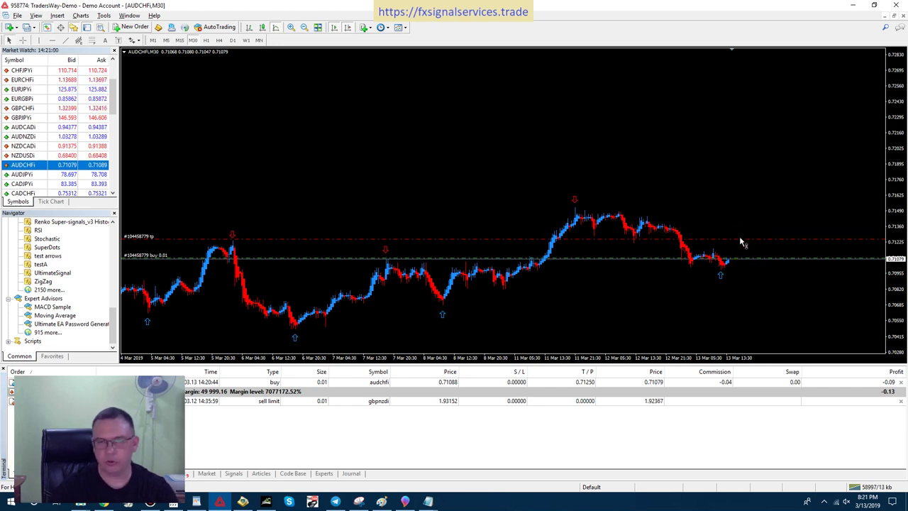
left_click(739, 242)
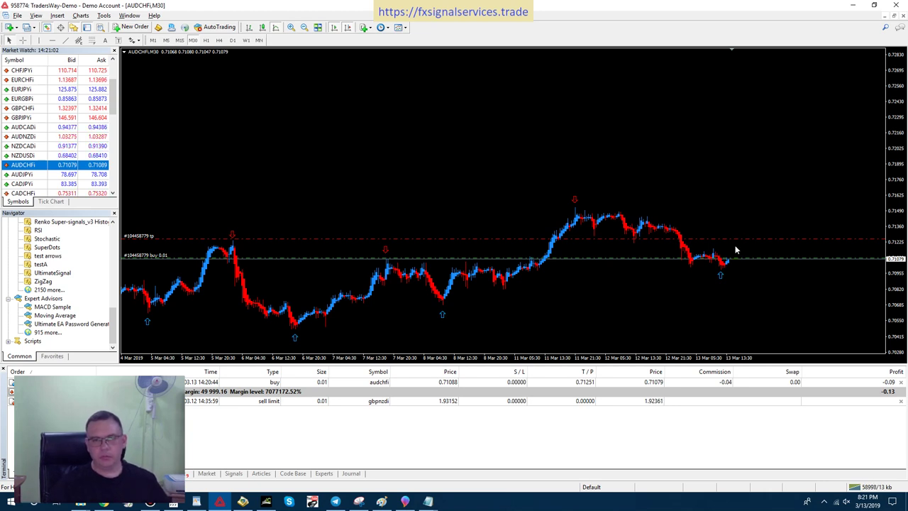